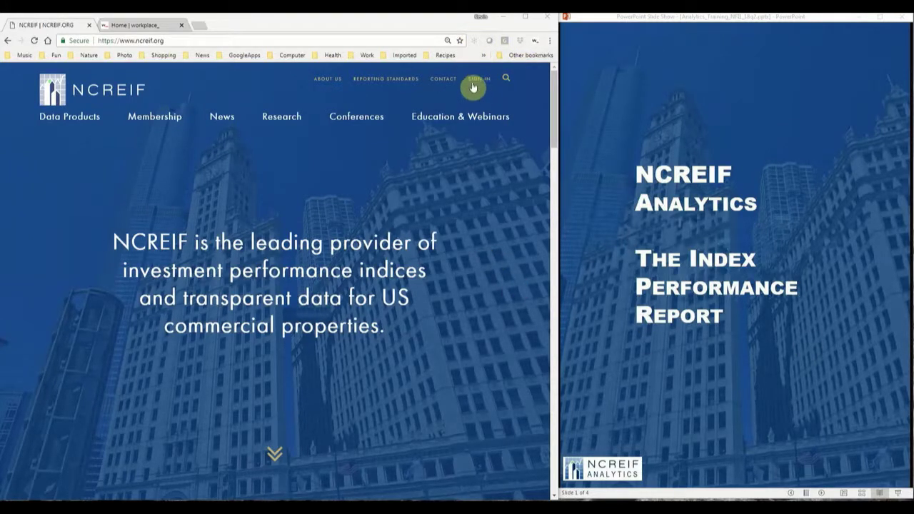
Sign in to the NCREIF member site with the saved credentials and open NCREIF Analytics
left_click(473, 84)
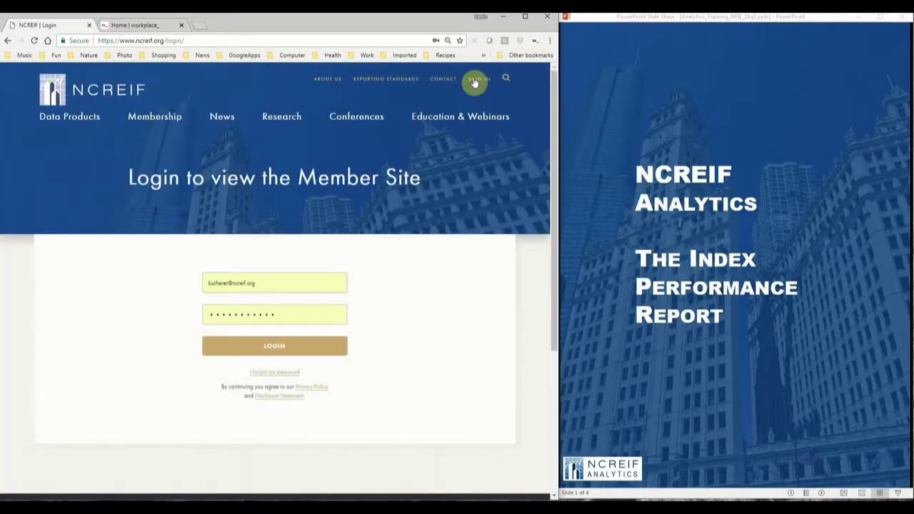
left_click(303, 348)
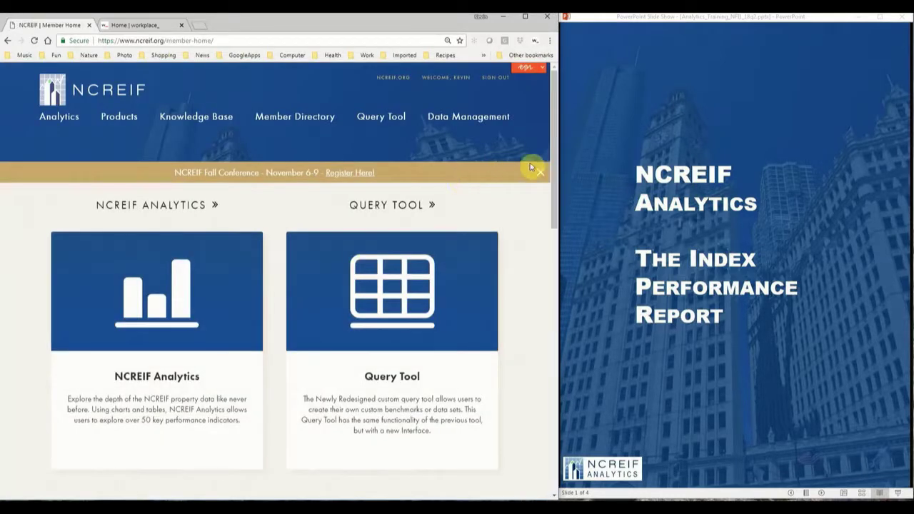
left_click(188, 209)
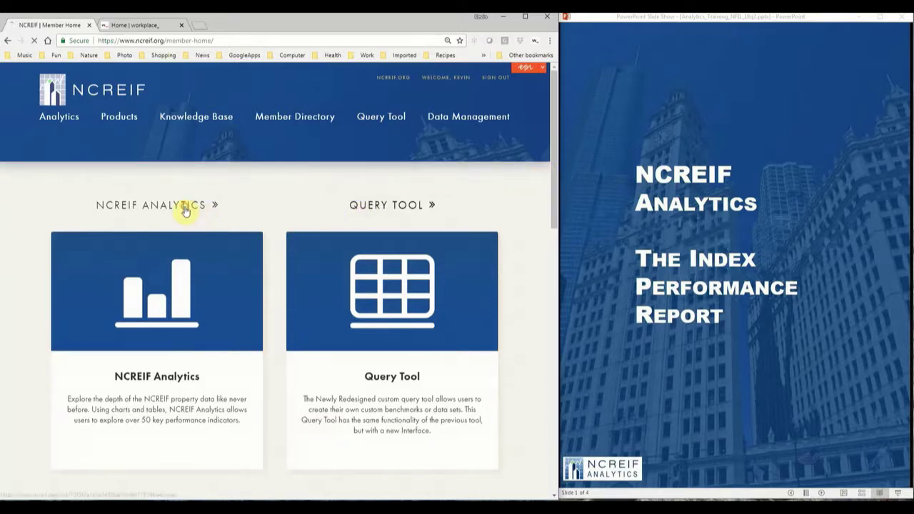
left_click(768, 126)
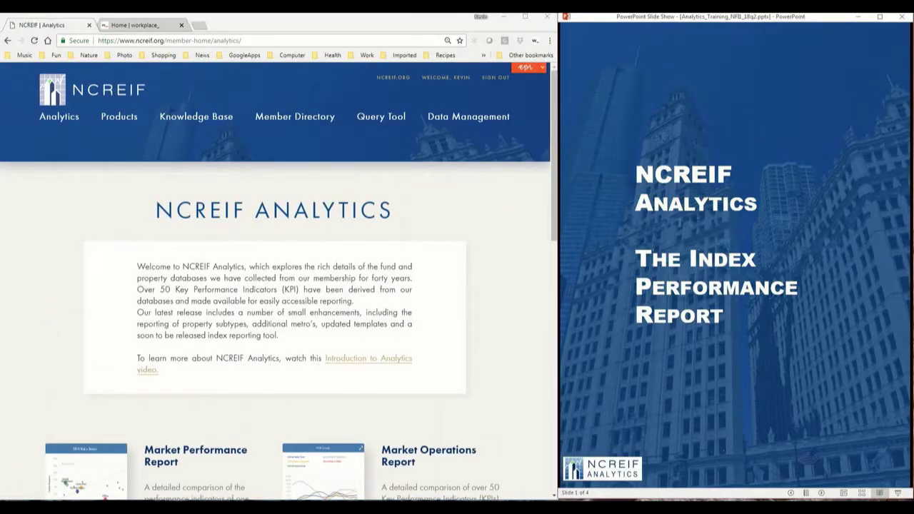
Advance the presentation one slide and scroll down the analytics page
key("Right")
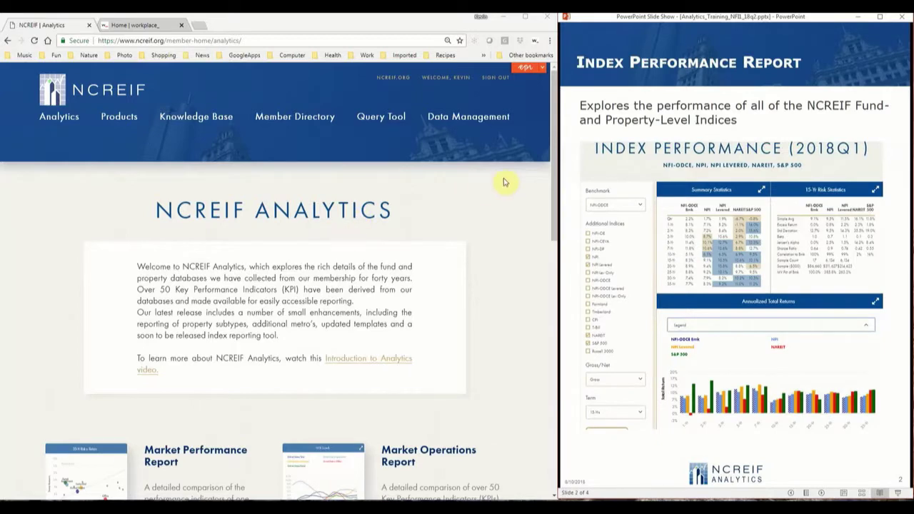
left_click(504, 181)
scroll(505, 181, "down", 1)
scroll(488, 231, "down", 4)
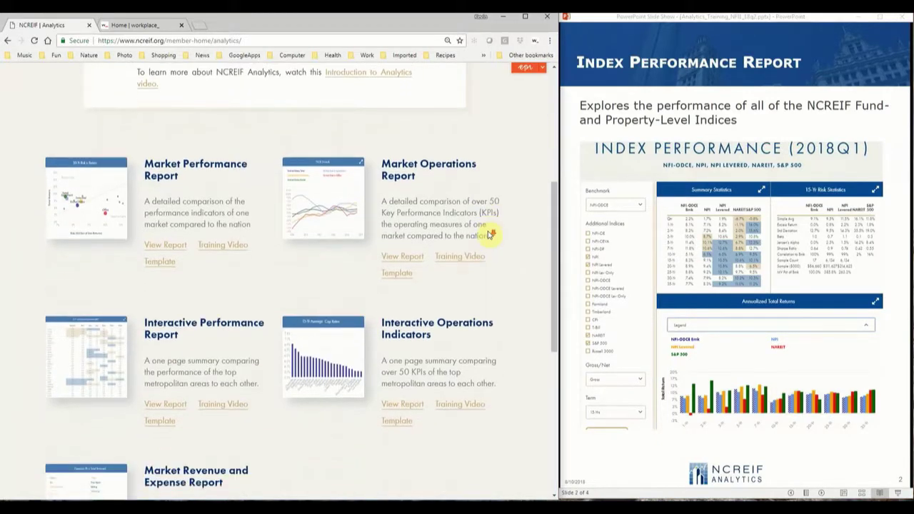
Load the Index Performance (2018Q2) report from the Work folder's NCREIF | NFI 1 bookmark
left_click(366, 55)
left_click(378, 156)
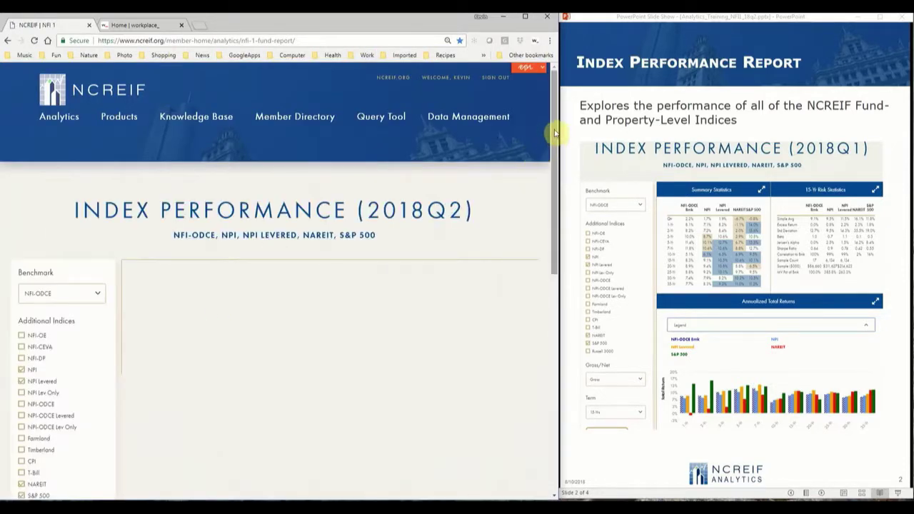
left_click_drag(555, 136, 549, 188)
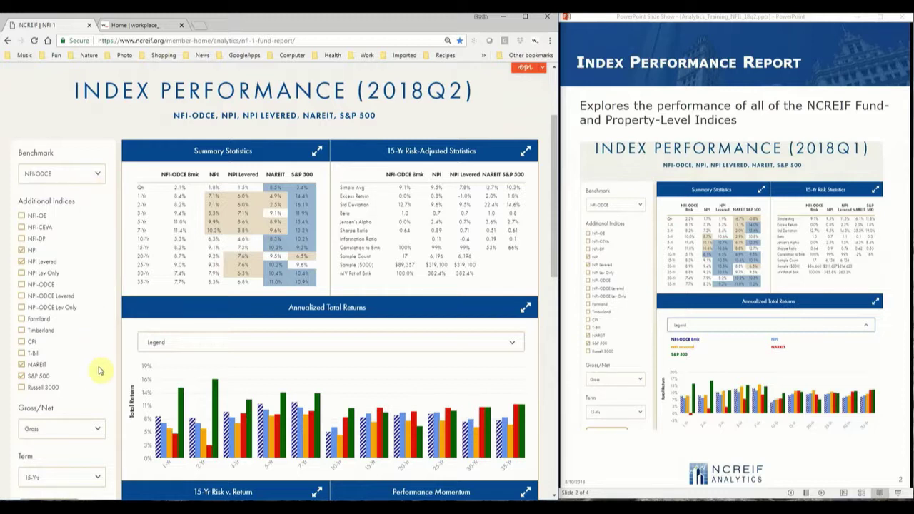
Advance the slide show to slide 3, Available Indices
left_click(786, 125)
key("Right")
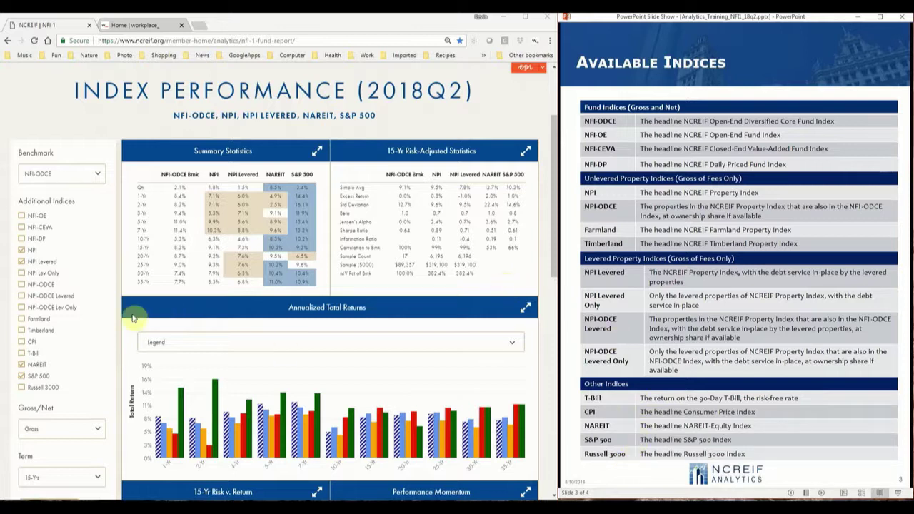
Tick NPI Lev Only, set the term to 20-Yrs, and update the report
left_click(103, 313)
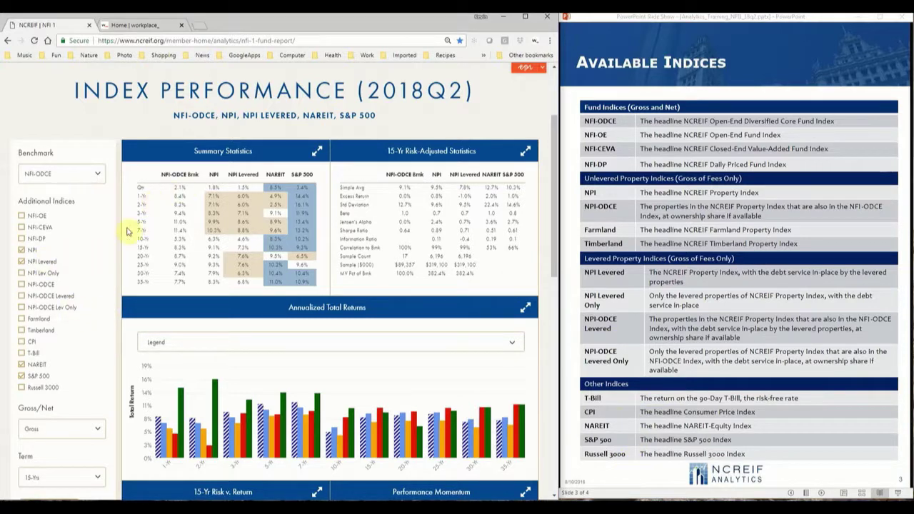
left_click(22, 272)
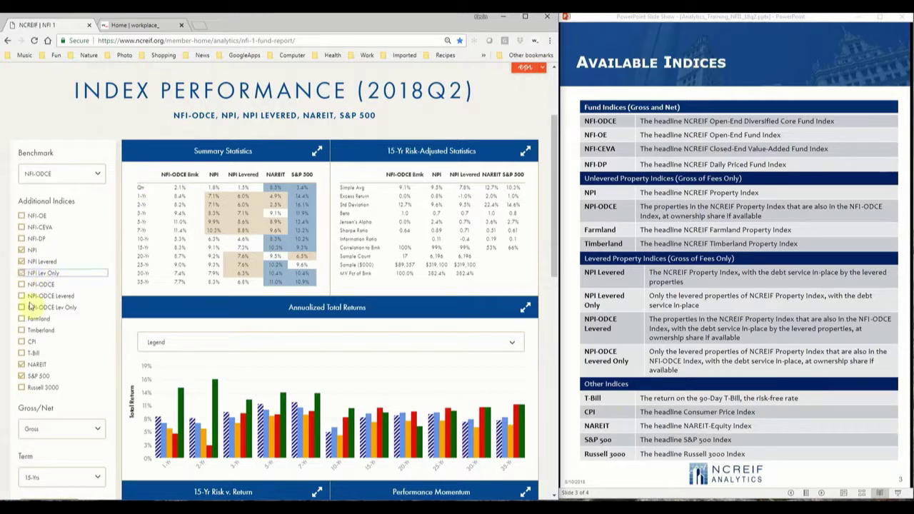
left_click(56, 477)
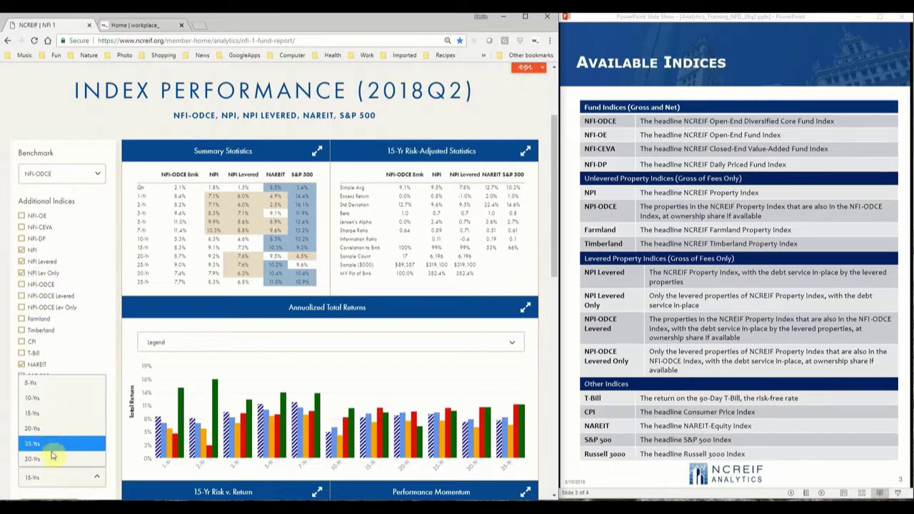
left_click(62, 429)
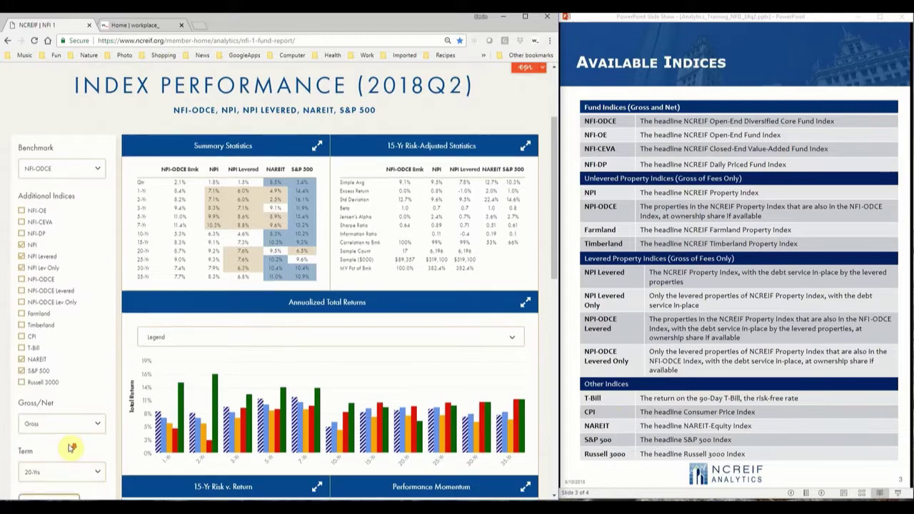
scroll(71, 448, "down", 1)
left_click(52, 461)
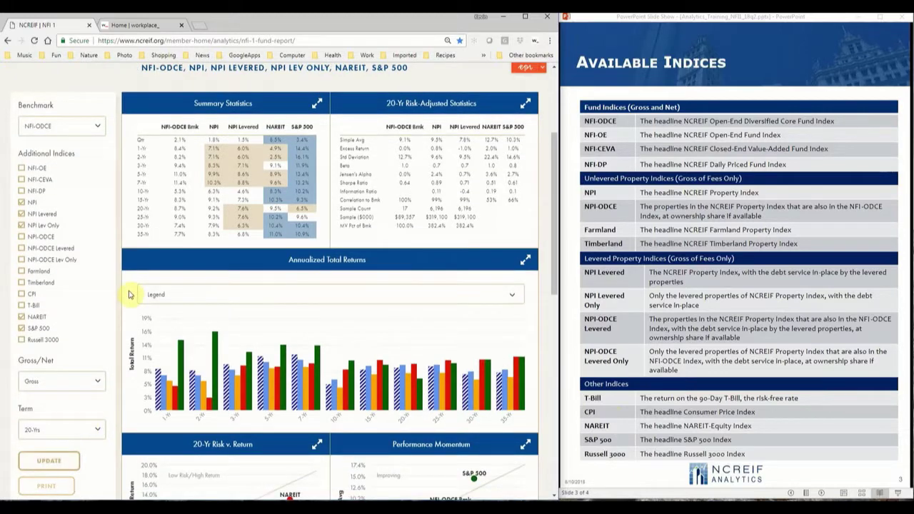
scroll(129, 294, "up", 1)
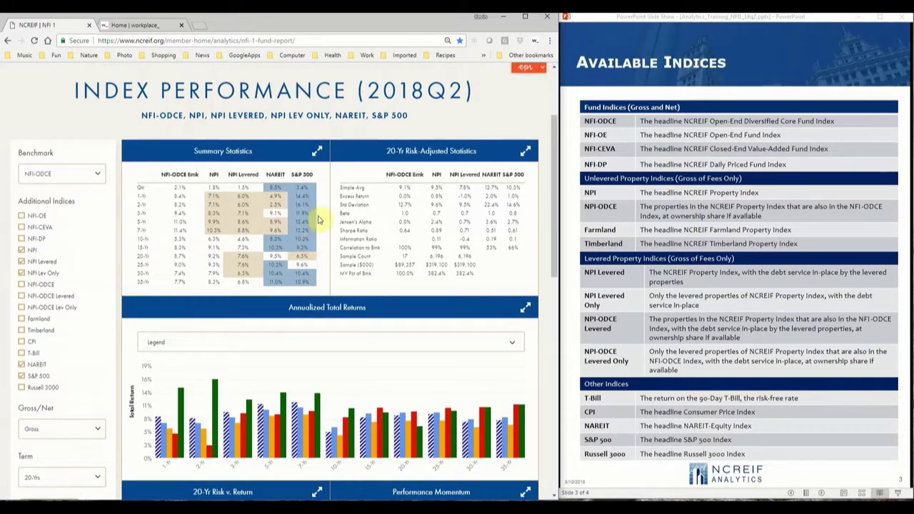
scroll(320, 220, "down", 1)
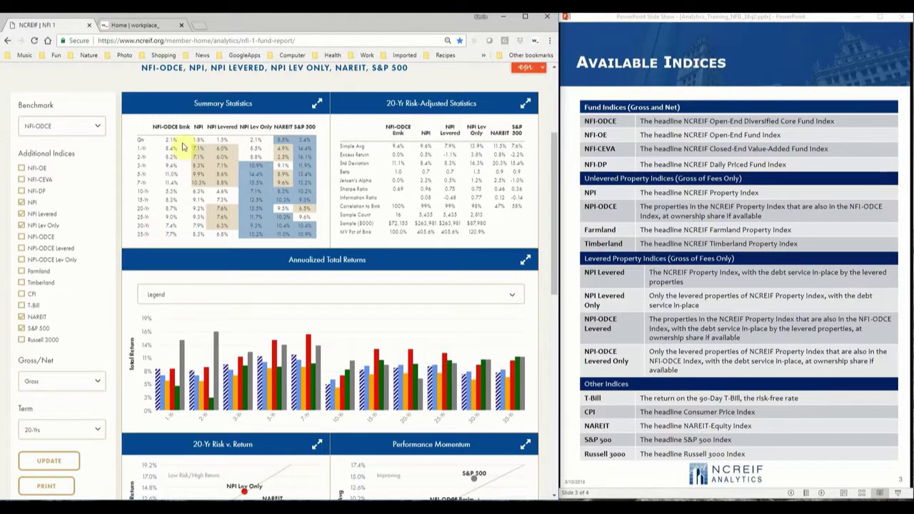
Expand the Annualized Total Returns legend and advance the slides to Risk-Adjusted Measures
left_click(188, 296)
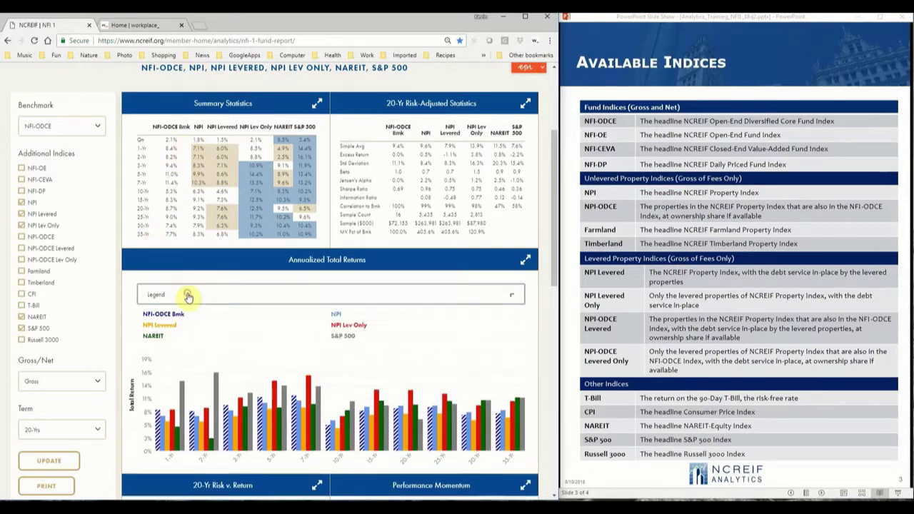
mouse_move(457, 444)
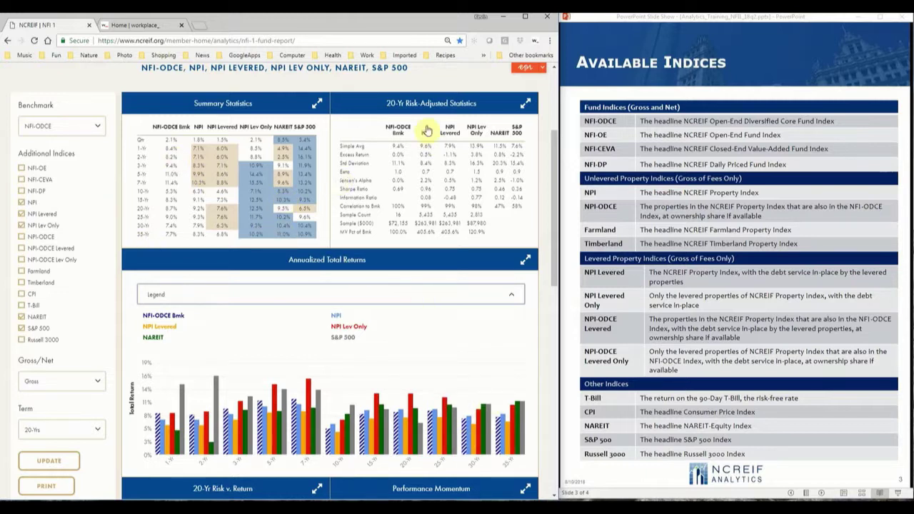
left_click(759, 102)
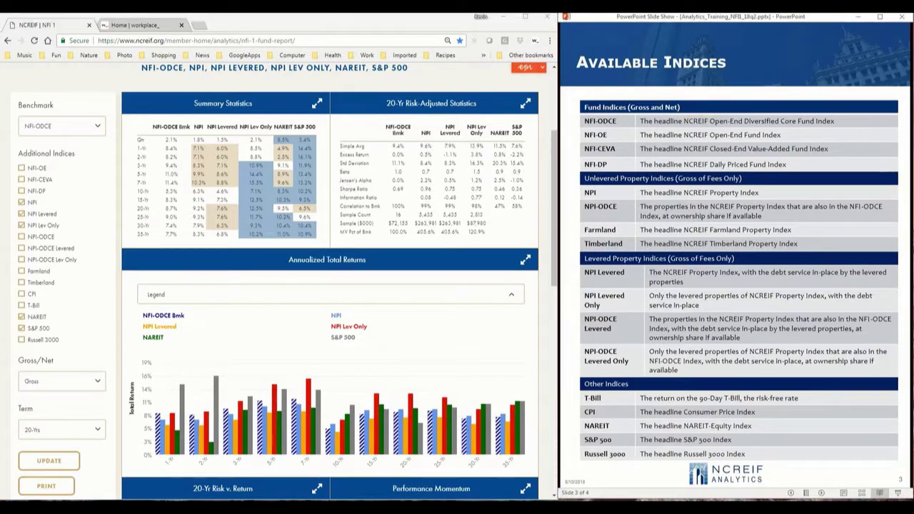
left_click(788, 241)
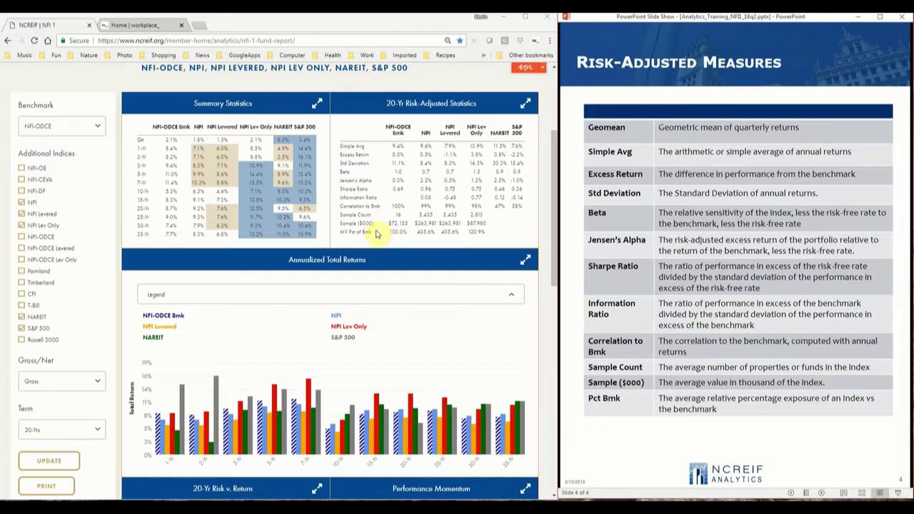
Scroll to the 20-Yr Risk v. Return and Performance Momentum plots and view their data-point details
left_click(554, 149)
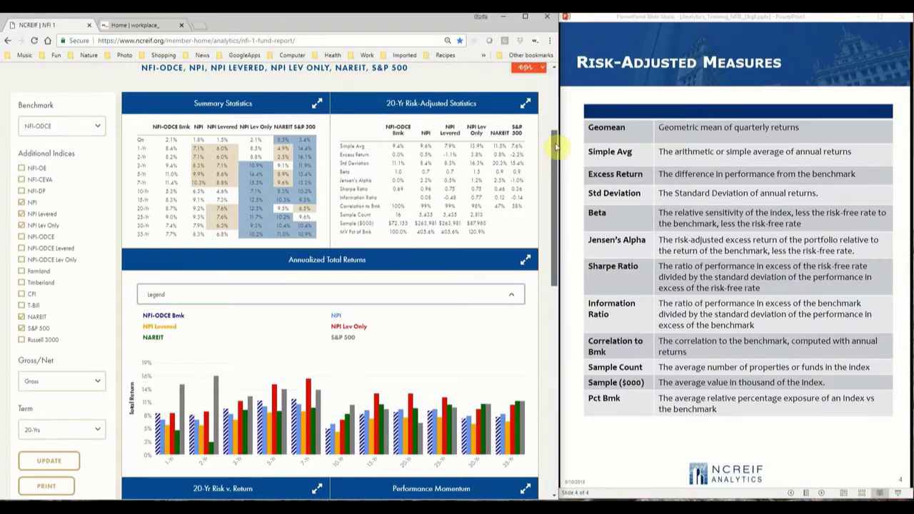
left_click_drag(556, 148, 555, 87)
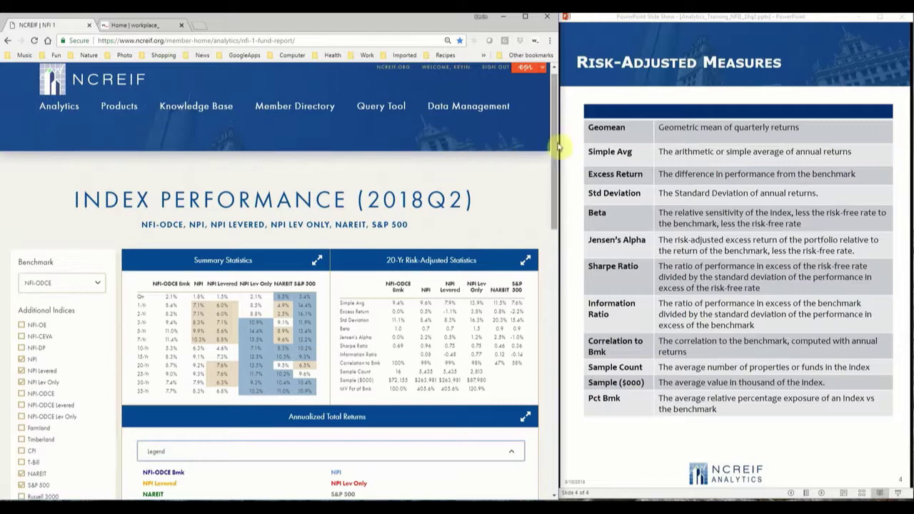
left_click_drag(554, 136, 537, 326)
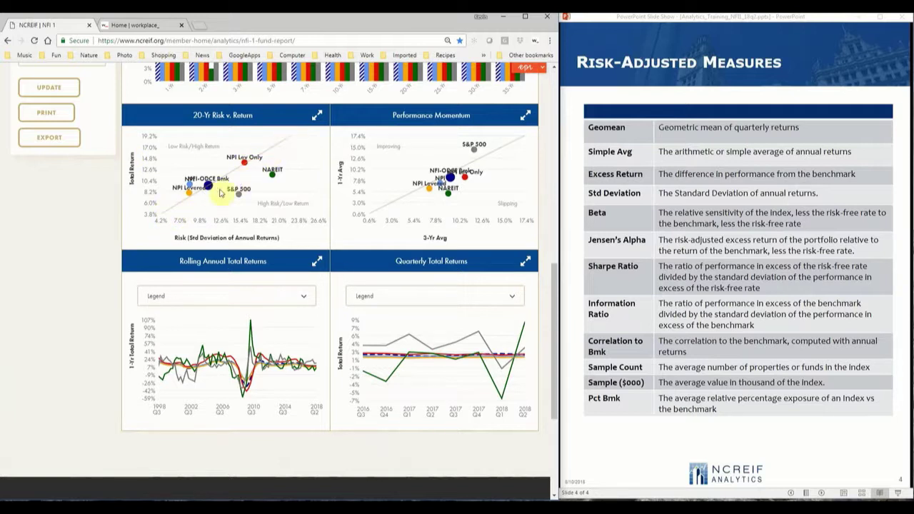
mouse_move(210, 190)
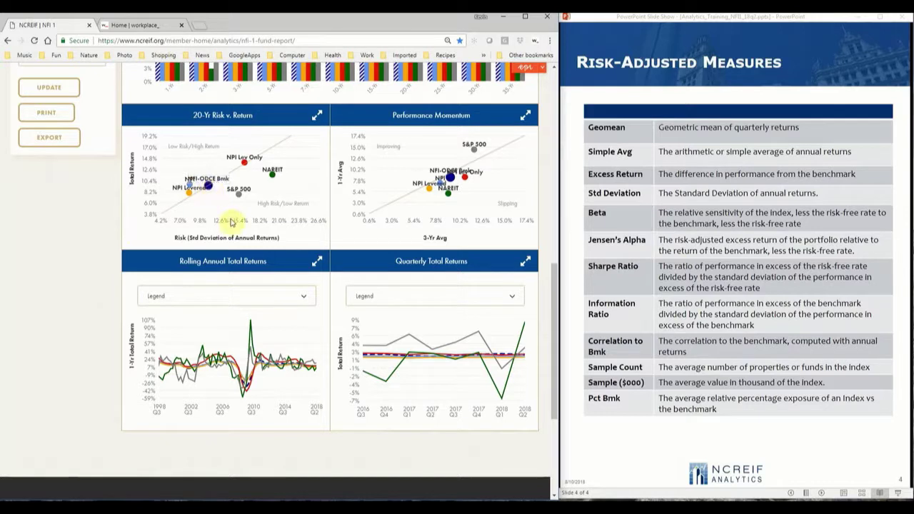
mouse_move(275, 179)
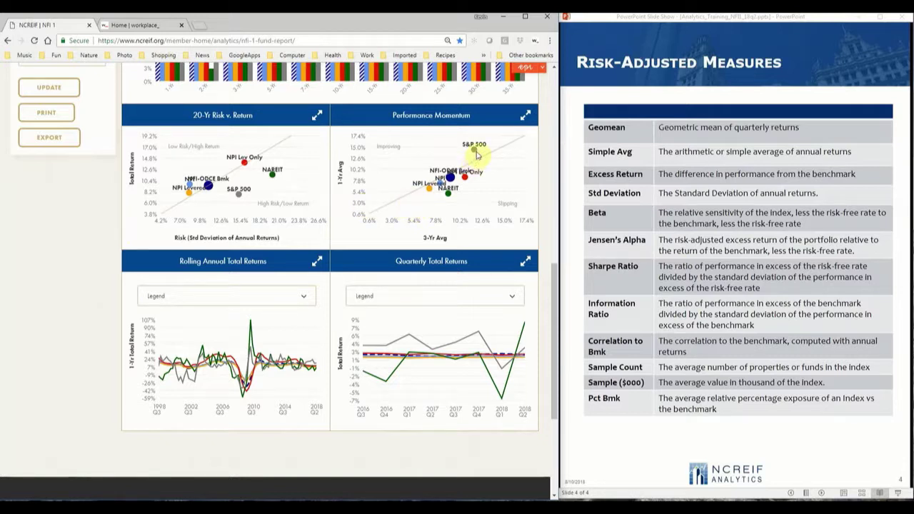
mouse_move(477, 154)
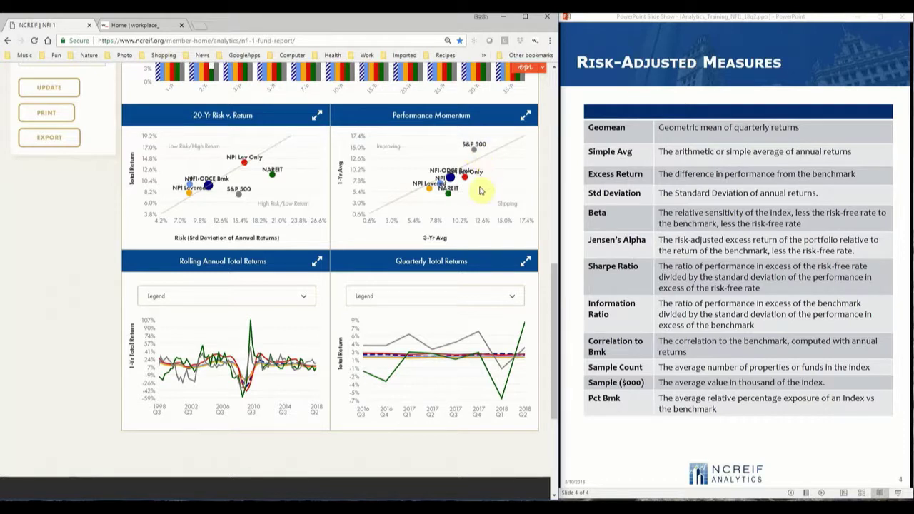
Expand the Rolling Annual and Quarterly Total Returns legends, then scroll back up to the report title
mouse_move(447, 195)
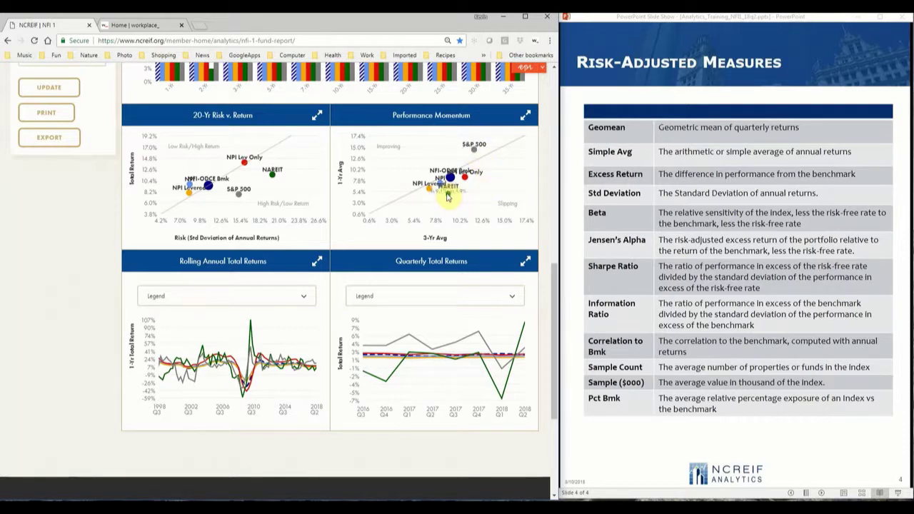
scroll(306, 333, "down", 1)
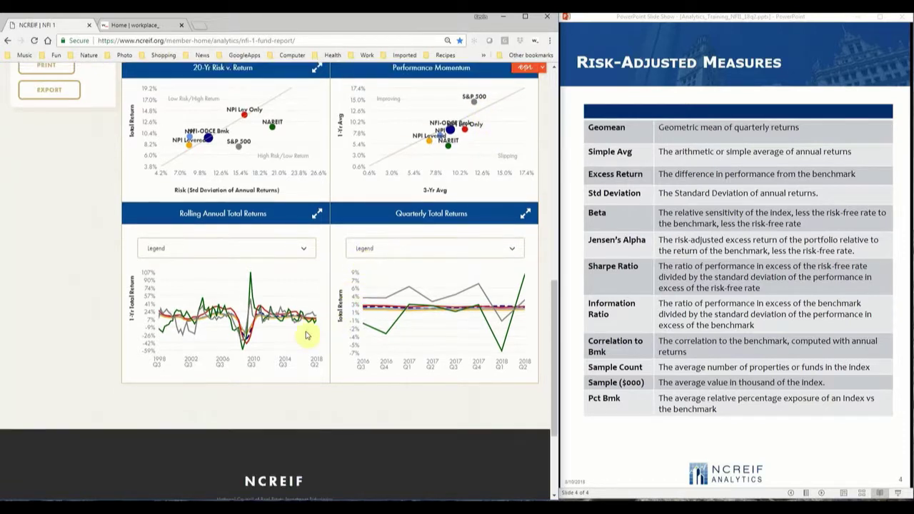
left_click(241, 250)
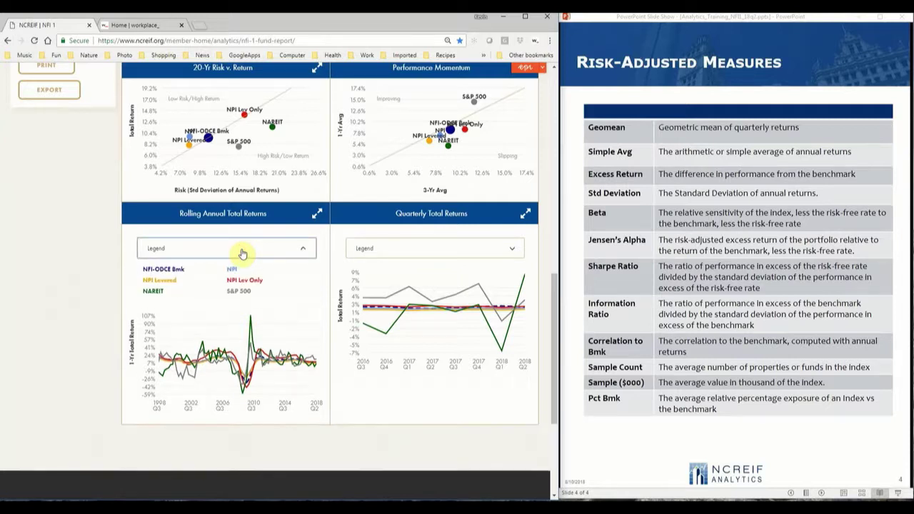
left_click(377, 249)
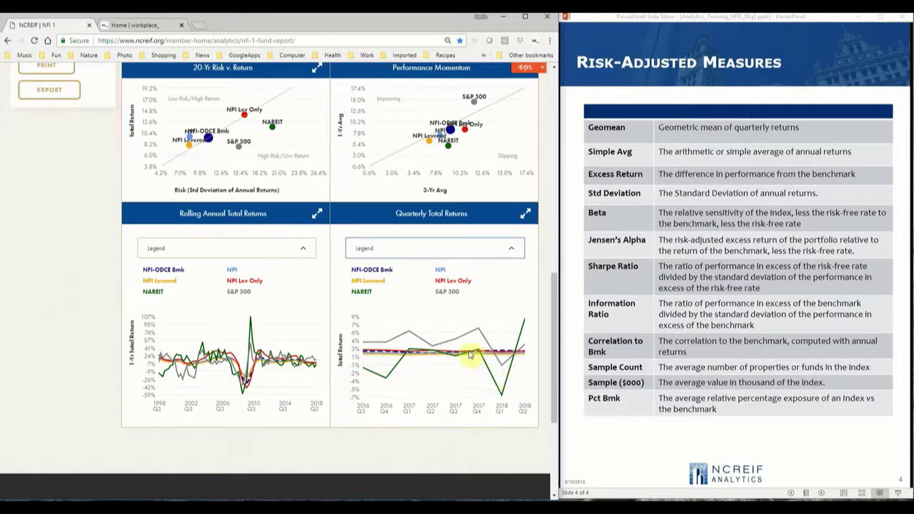
scroll(470, 355, "up", 5)
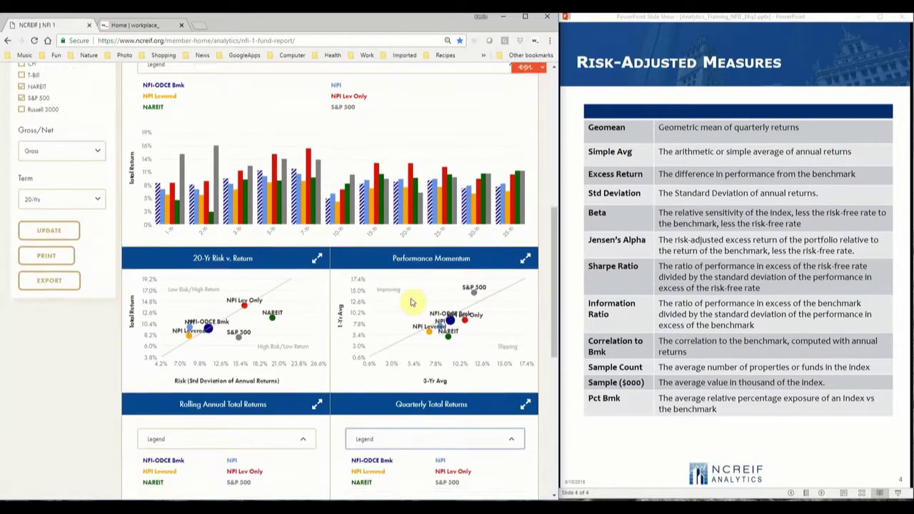
scroll(412, 302, "up", 2)
scroll(413, 303, "up", 2)
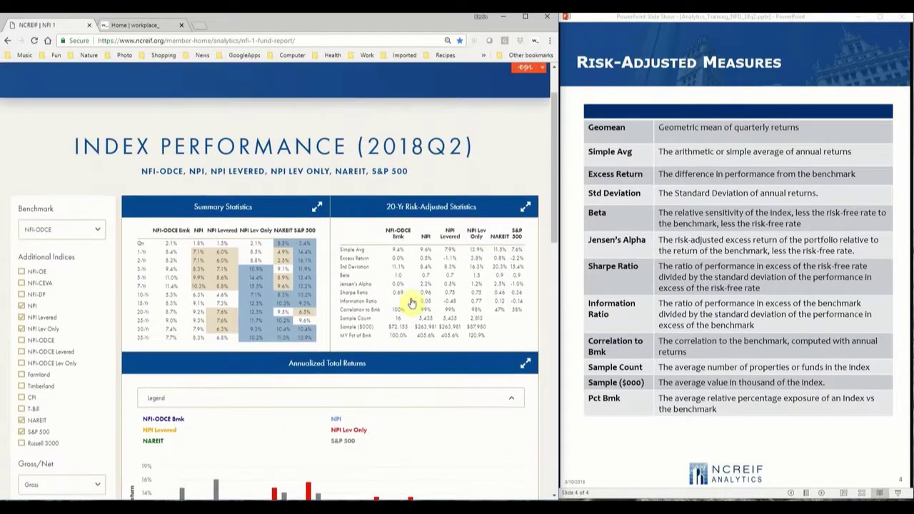